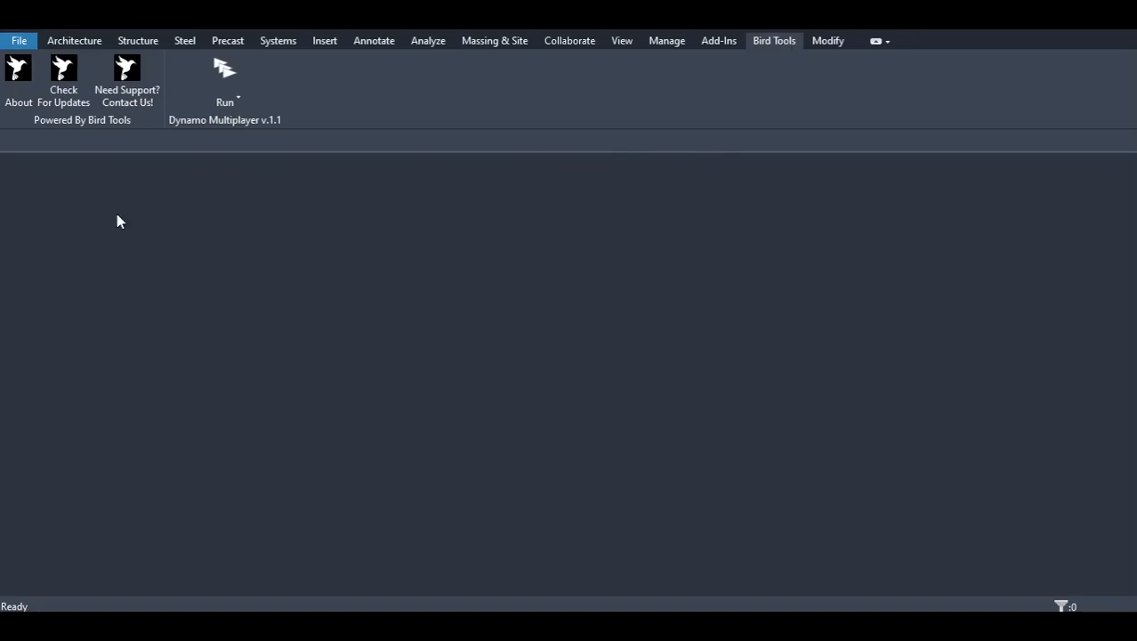
Step: Start a Dynamo Multiplayer run and add rme_basic_sample_project_2024.rvt from the test 5 folder to the Revit batch list
click(238, 101)
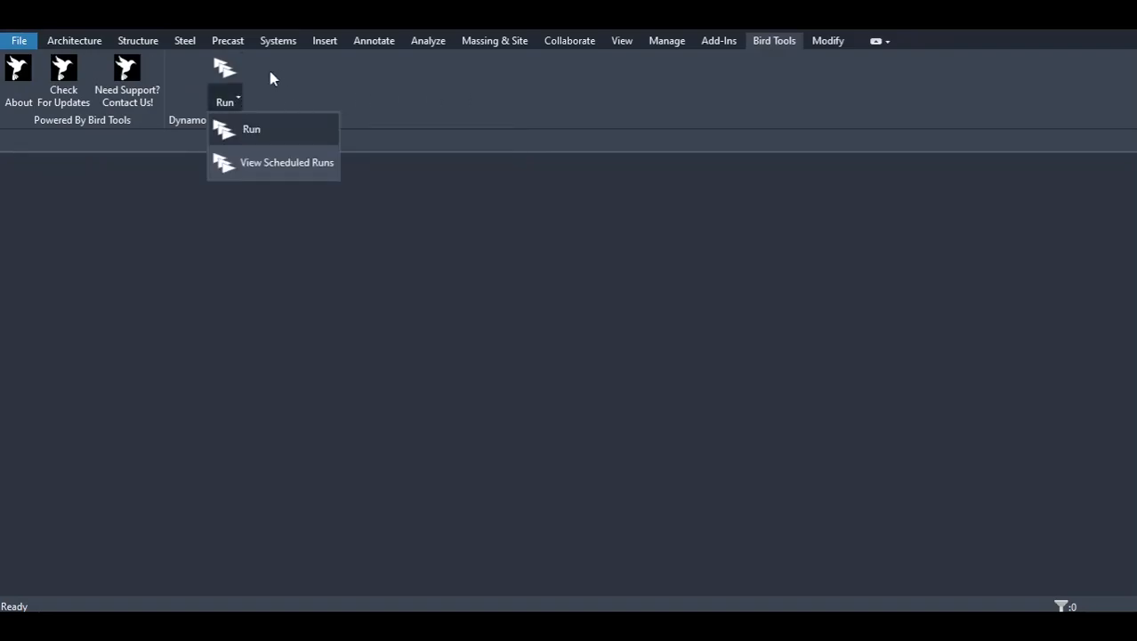
click(276, 139)
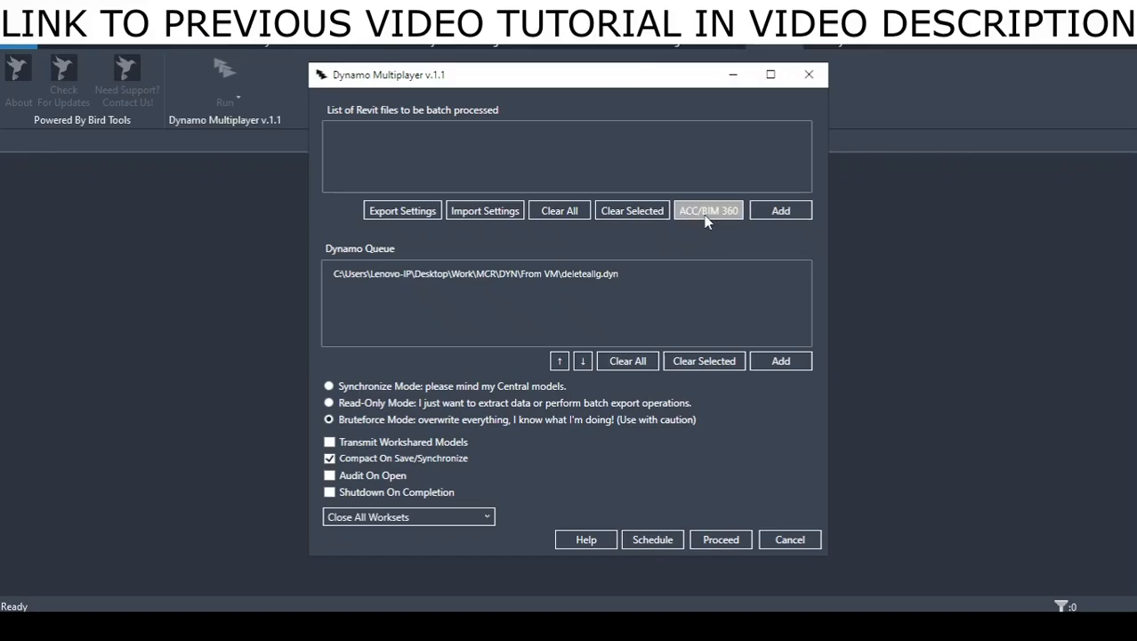
click(780, 211)
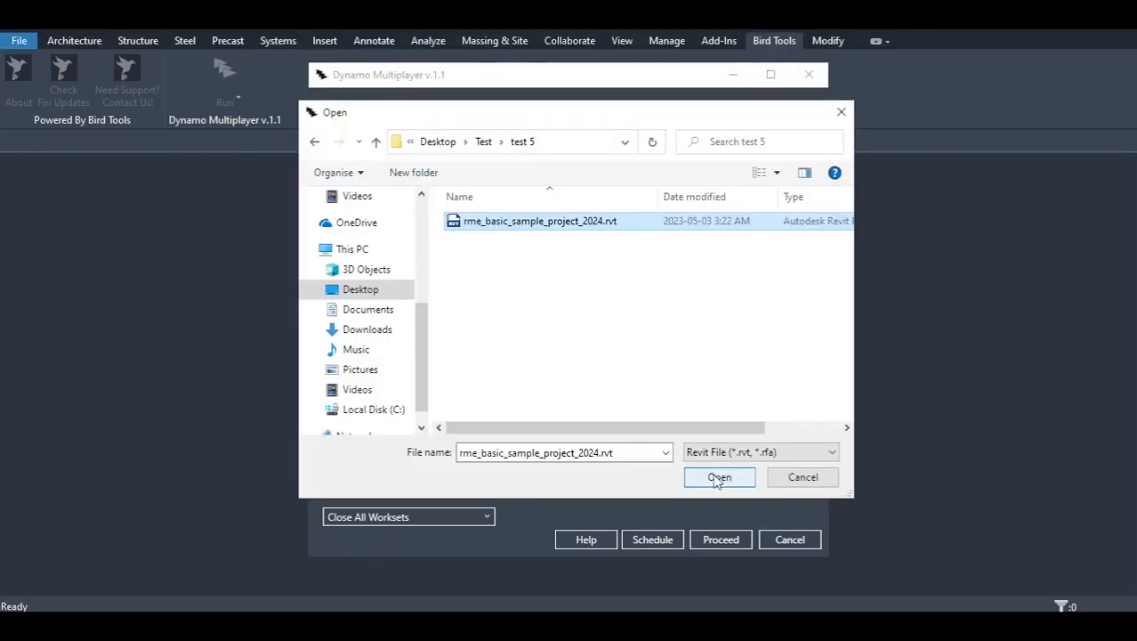
click(719, 478)
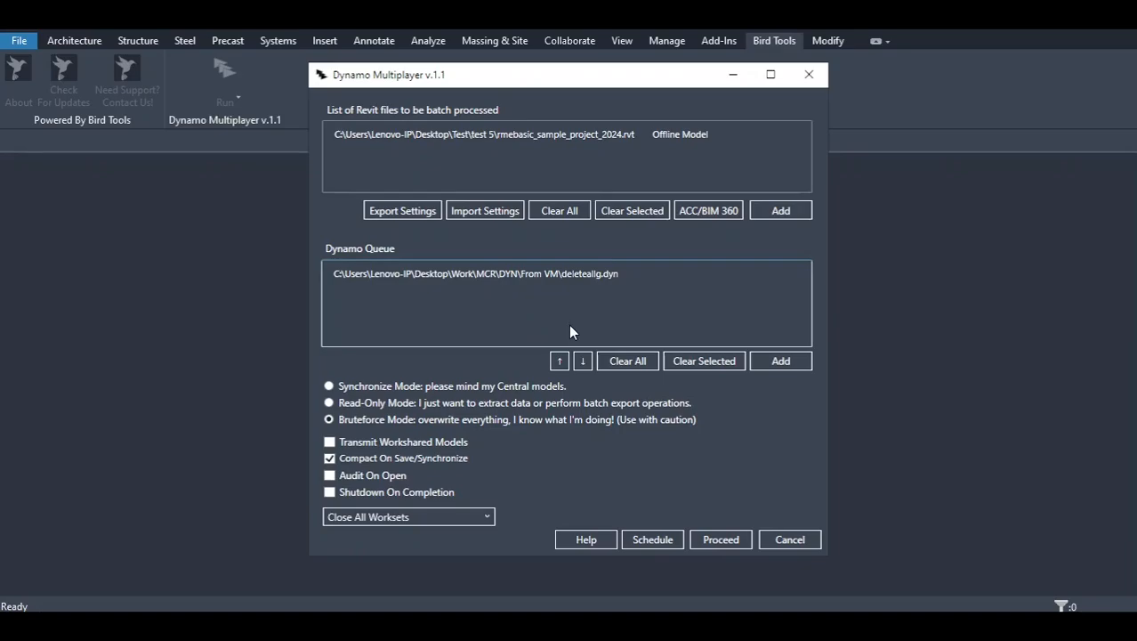
click(423, 387)
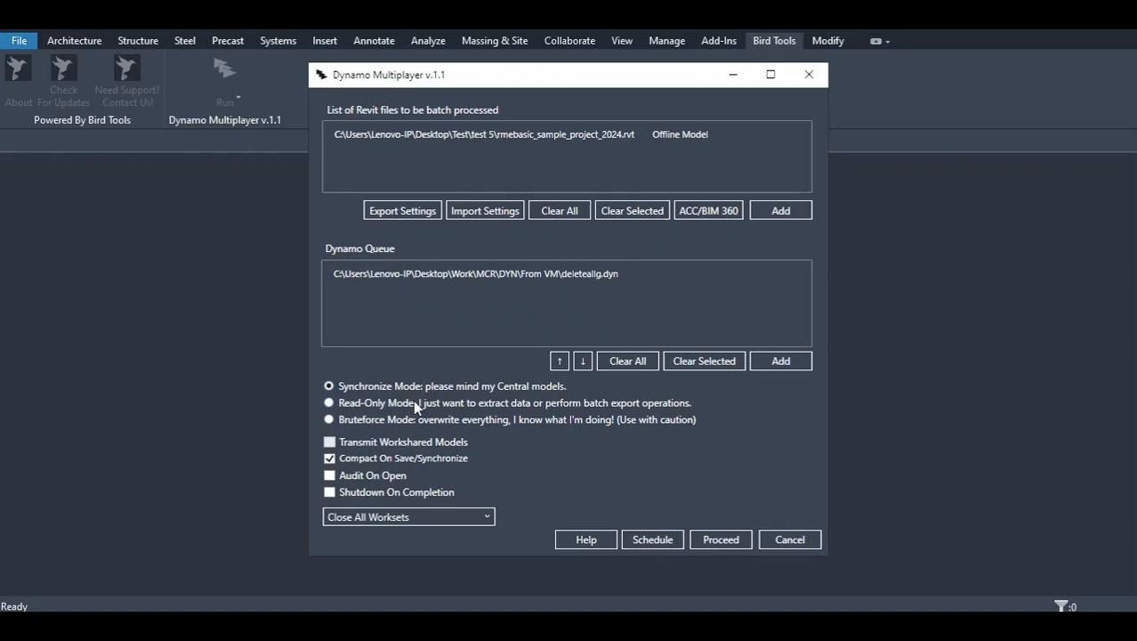
click(414, 405)
click(352, 422)
click(563, 134)
click(393, 443)
click(436, 444)
Step: Enable Audit On Open and Shutdown On Completion, and set the workset option to Open All Worksets
click(368, 477)
click(429, 492)
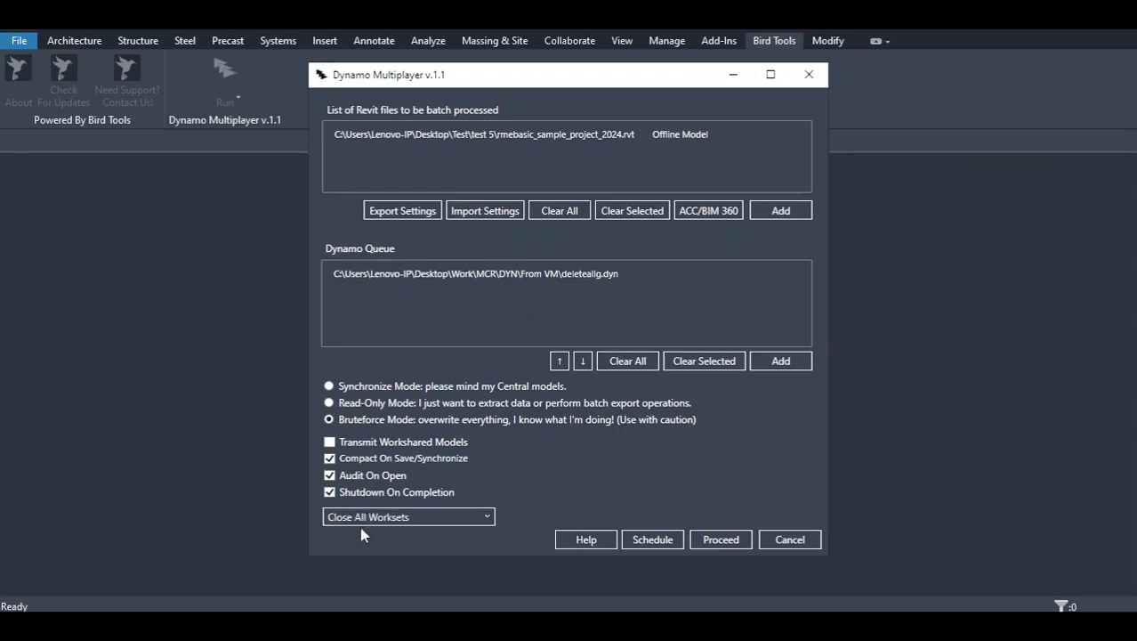
click(465, 515)
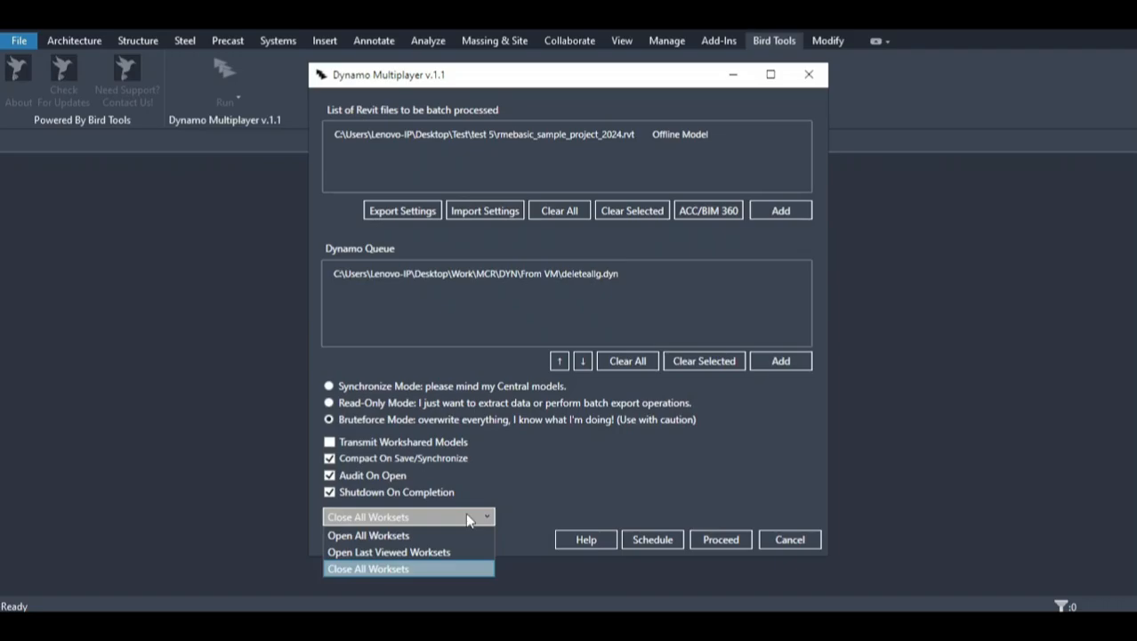
click(471, 535)
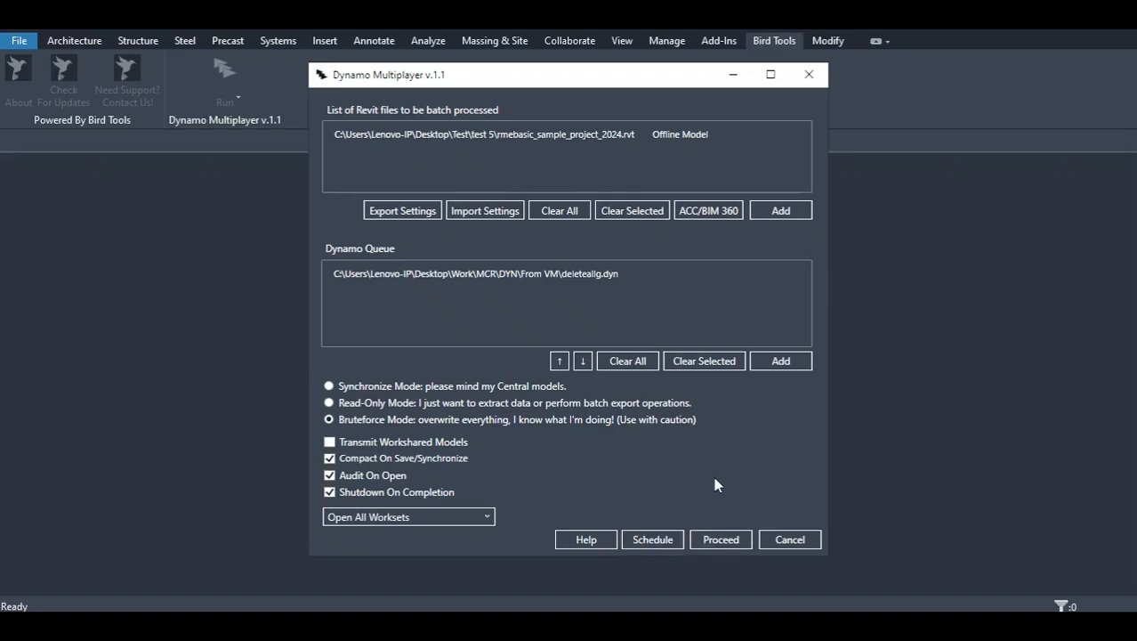
Step: Start scheduling the batch run as a new task named Test 123
click(649, 540)
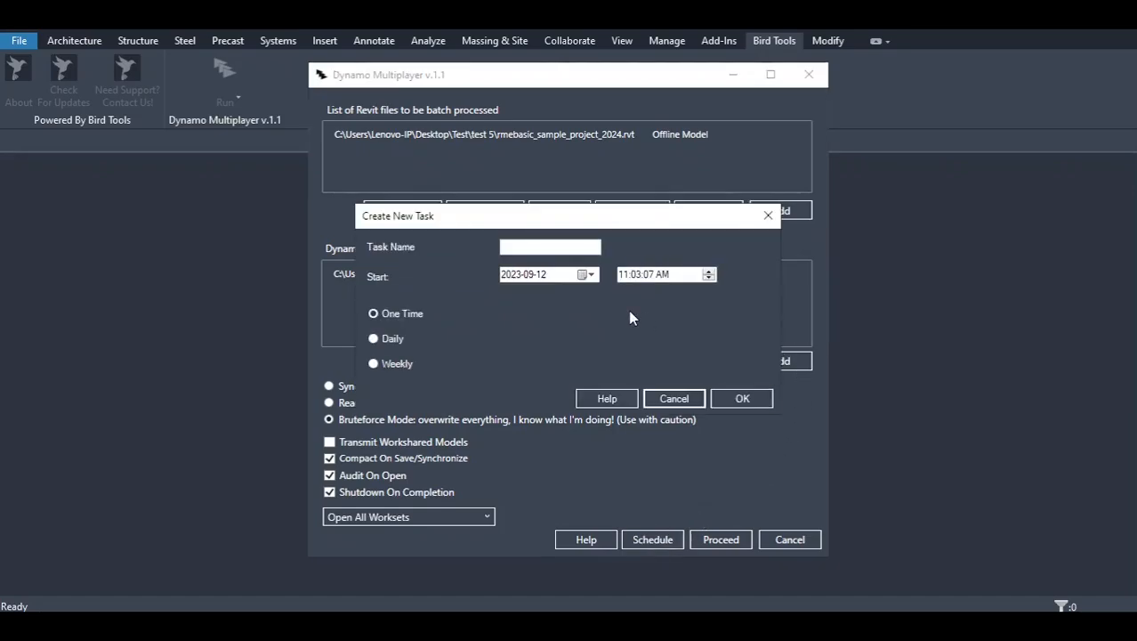
click(560, 249)
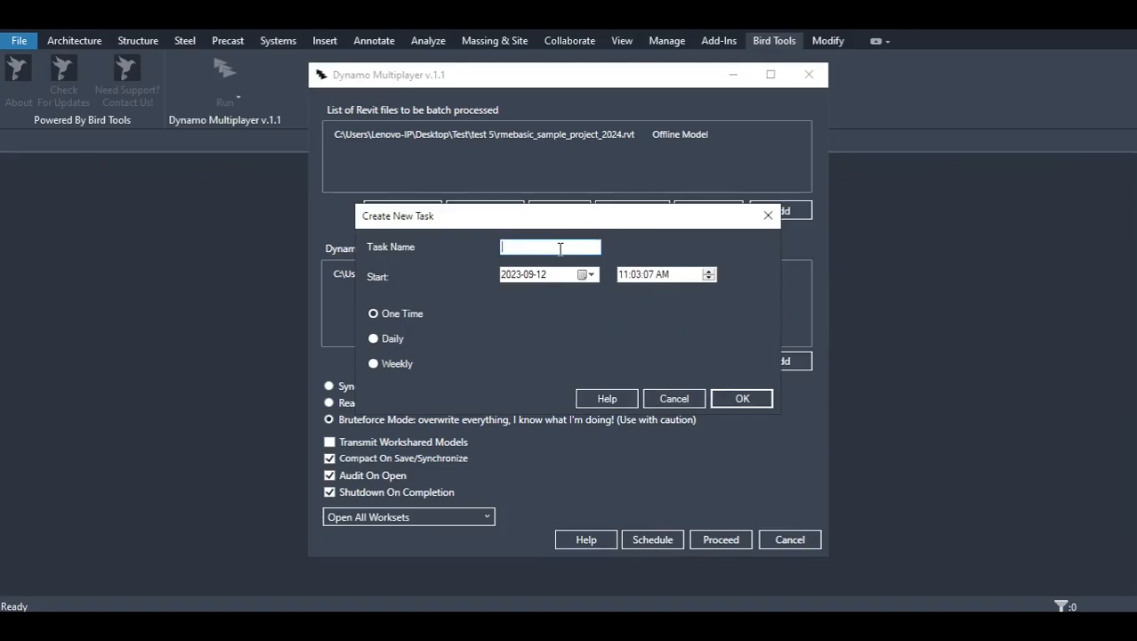
text(Test 123)
click(396, 342)
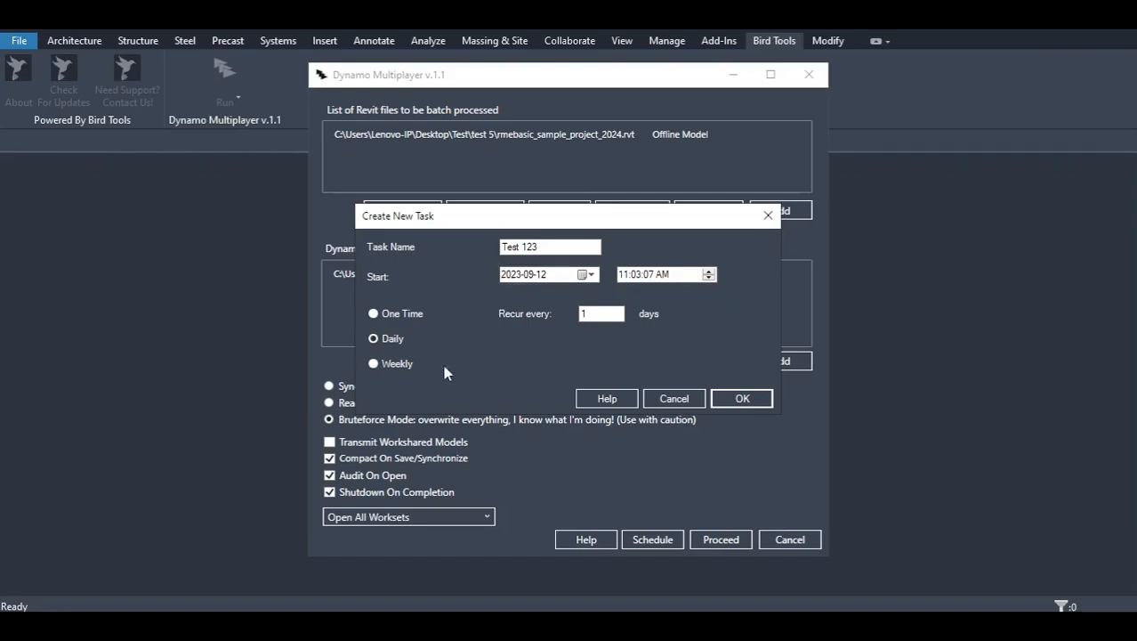
click(602, 312)
key(BackSpace)
text(30)
key(BackSpace)
key(BackSpace)
Step: Make the task weekly with a recurrence of every 1 week
click(388, 363)
click(600, 313)
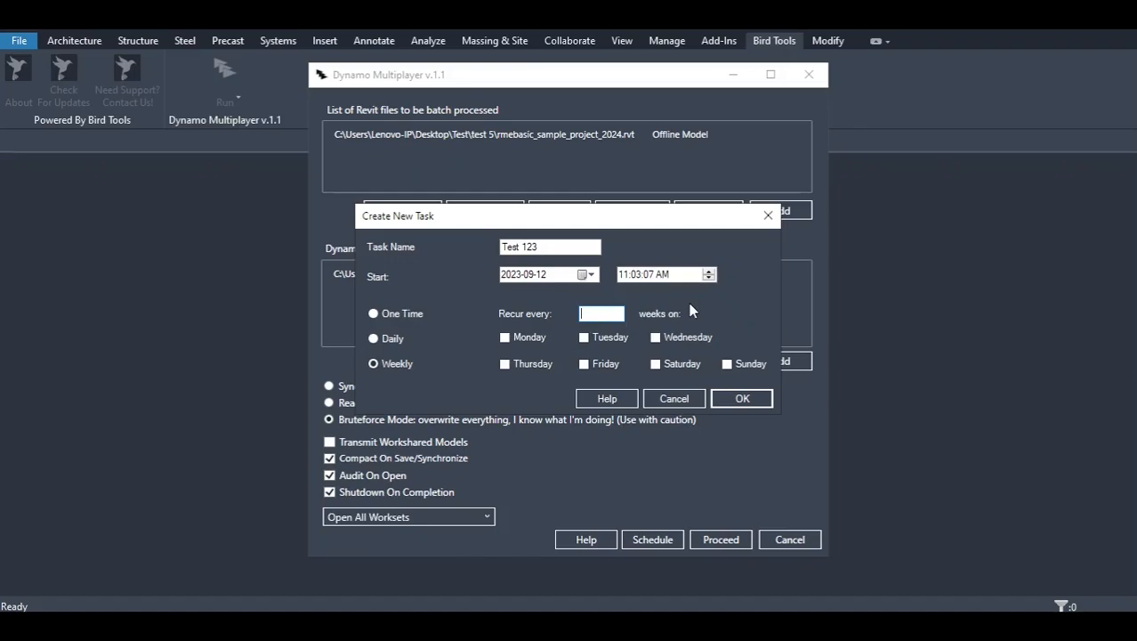
text(1)
key(BackSpace)
text(1)
click(587, 365)
click(537, 338)
click(746, 365)
click(727, 364)
click(585, 364)
click(504, 338)
Step: Schedule the weekly run for Friday only and create the task
click(628, 338)
click(619, 364)
click(627, 275)
click(411, 315)
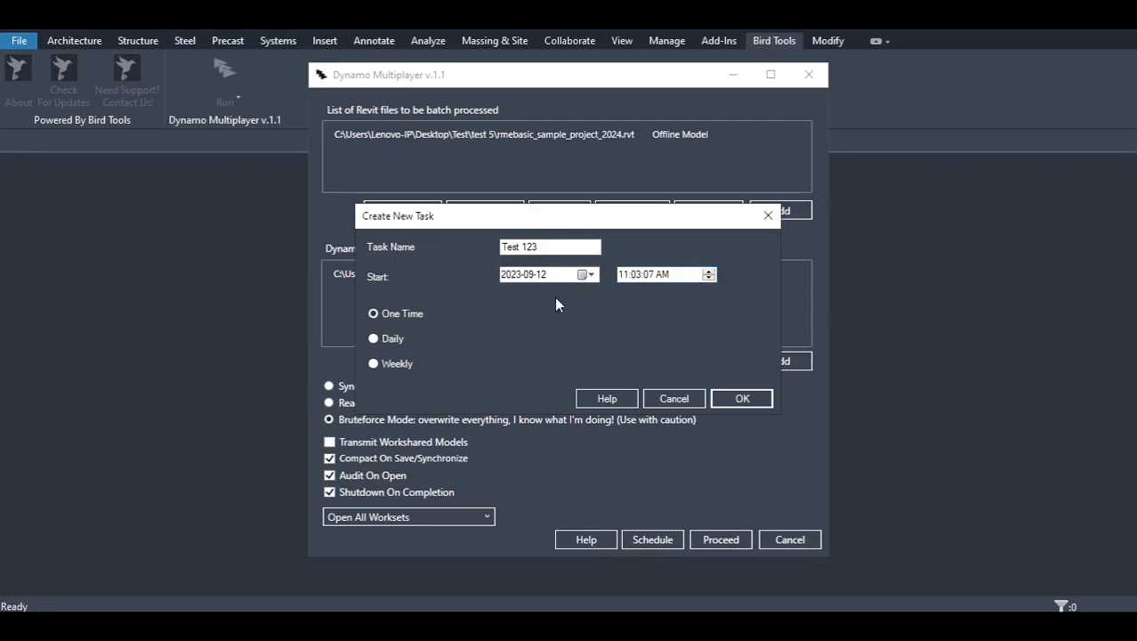
click(395, 367)
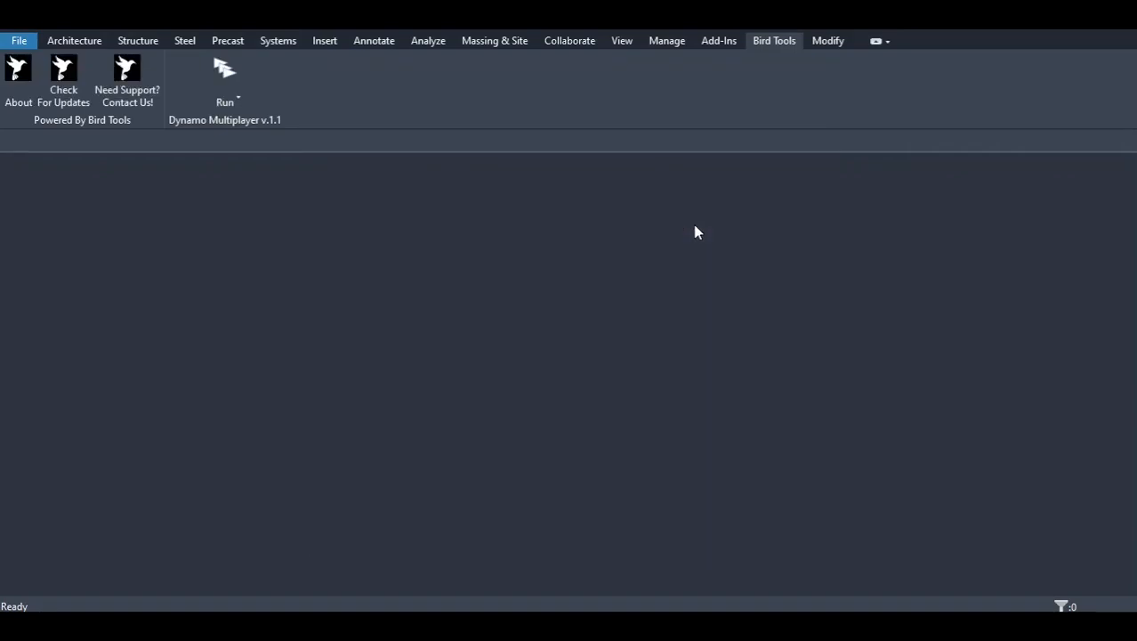
Step: Open the list of scheduled runs and move its window towards the middle of the screen
click(238, 102)
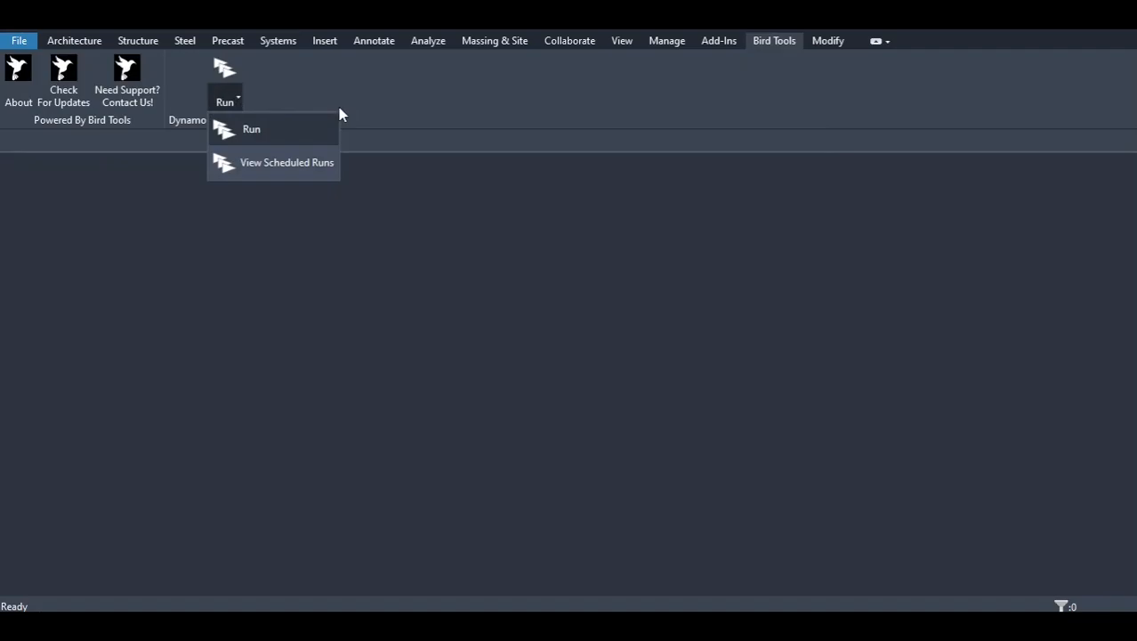
click(286, 163)
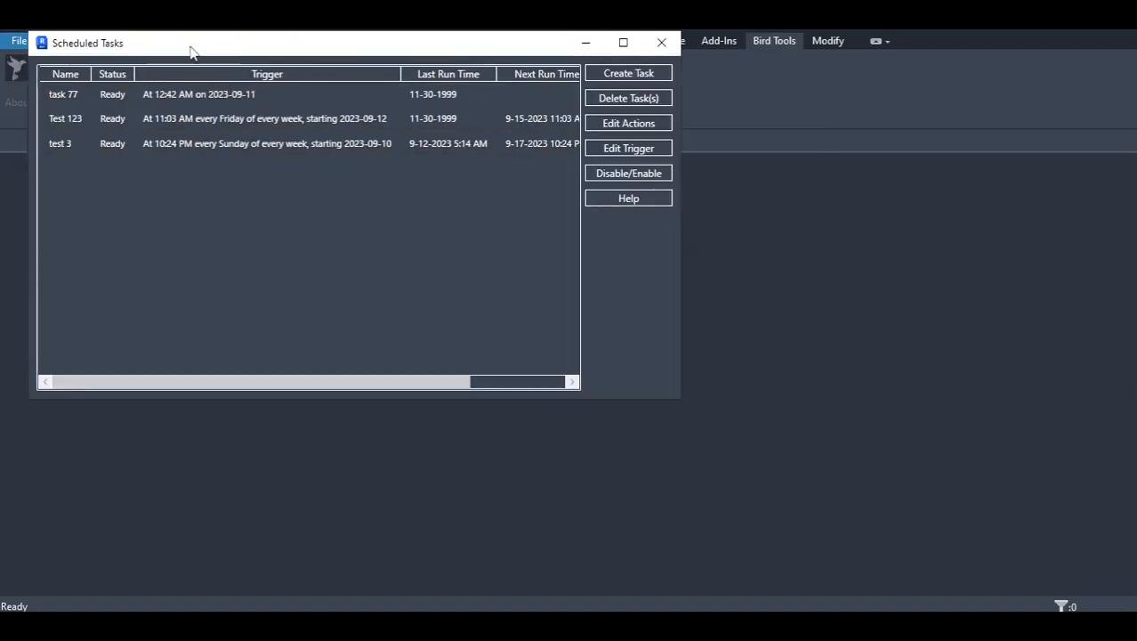
drag(189, 51, 430, 168)
Step: Examine the names, statuses and triggers of the tasks in the scheduled tasks list
click(436, 258)
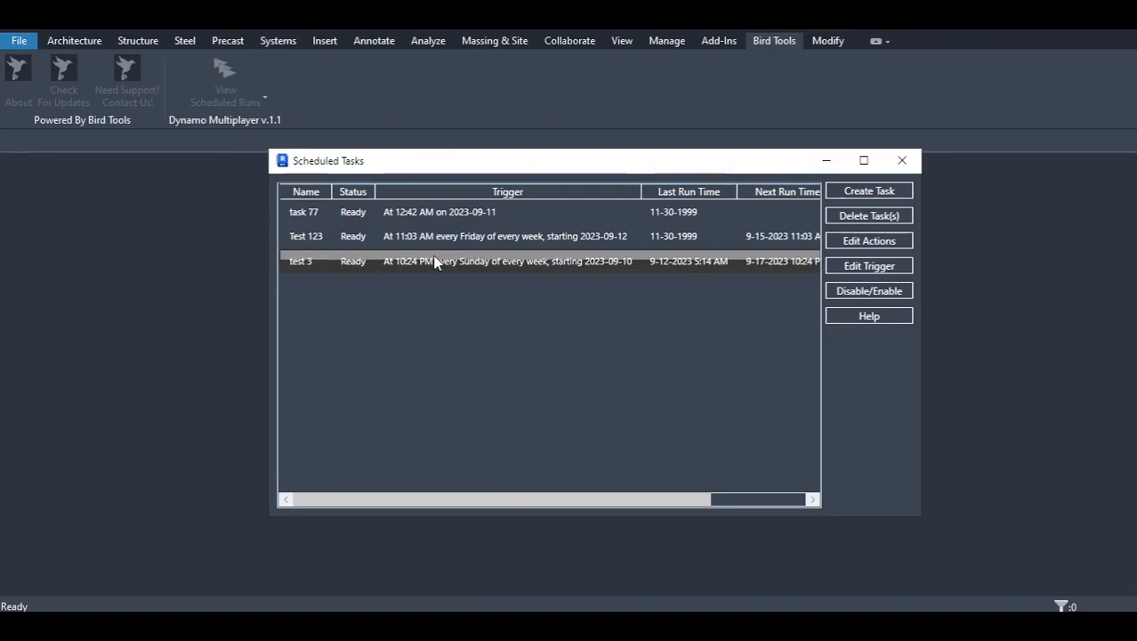
click(422, 219)
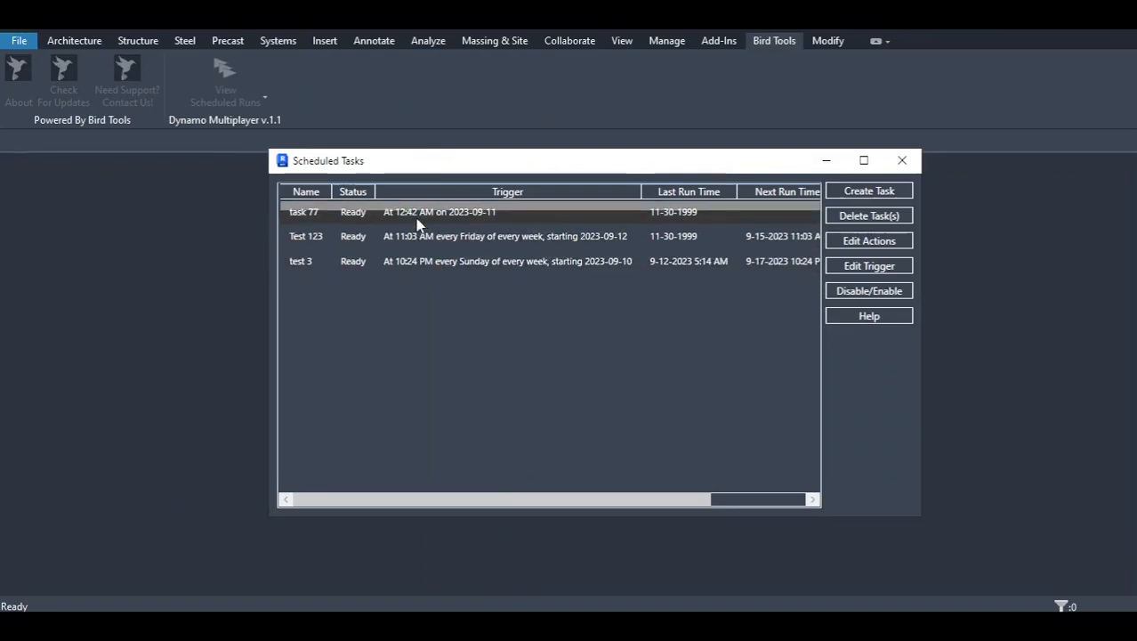
click(407, 238)
click(395, 223)
click(392, 237)
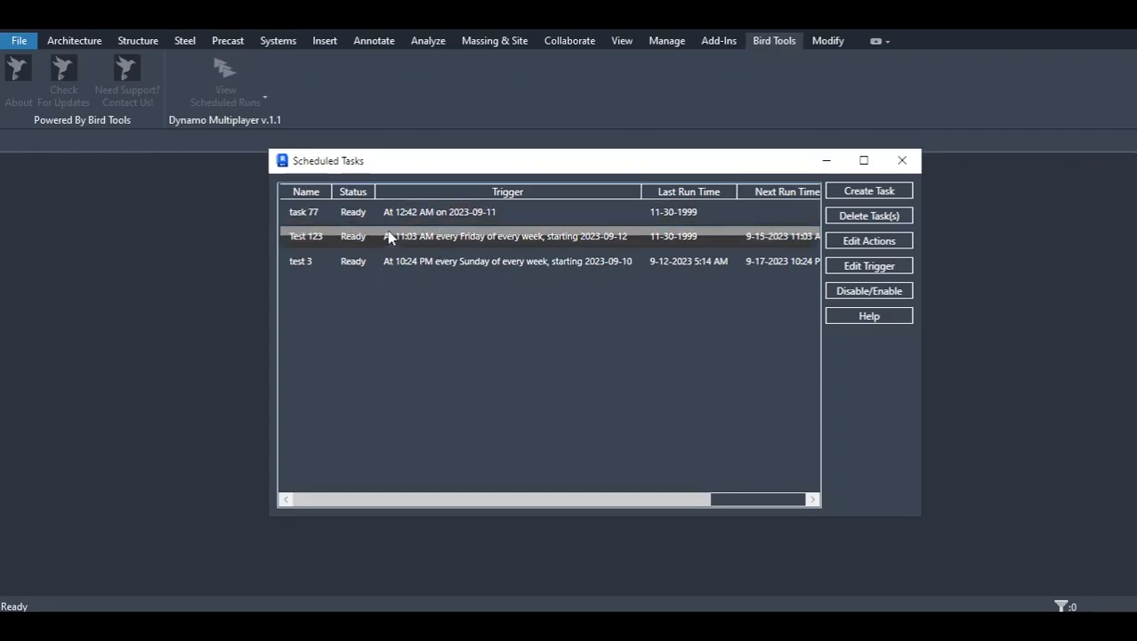
click(398, 267)
click(445, 248)
click(360, 218)
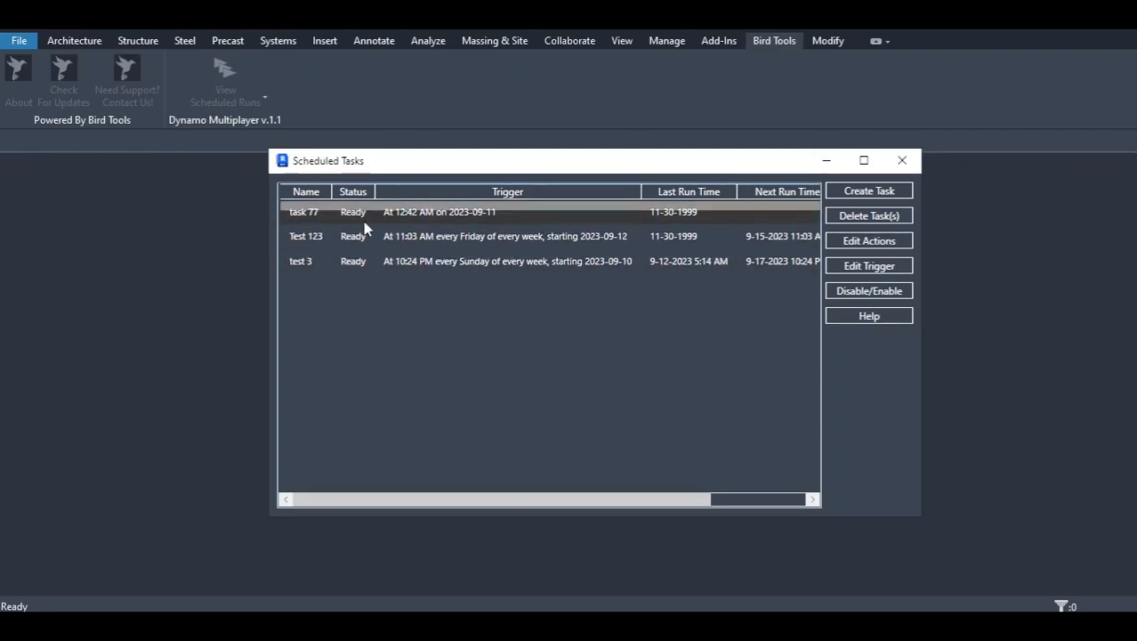
click(360, 240)
click(355, 263)
click(367, 247)
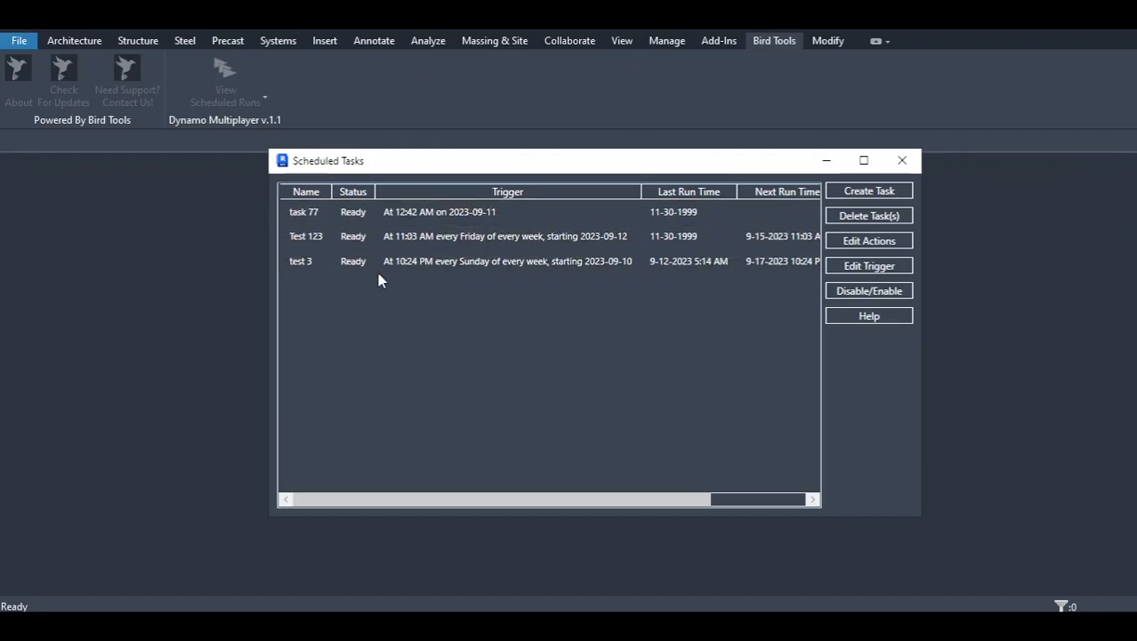
Step: Look at the settings for creating another scheduled task, and leave them without creating one
click(866, 194)
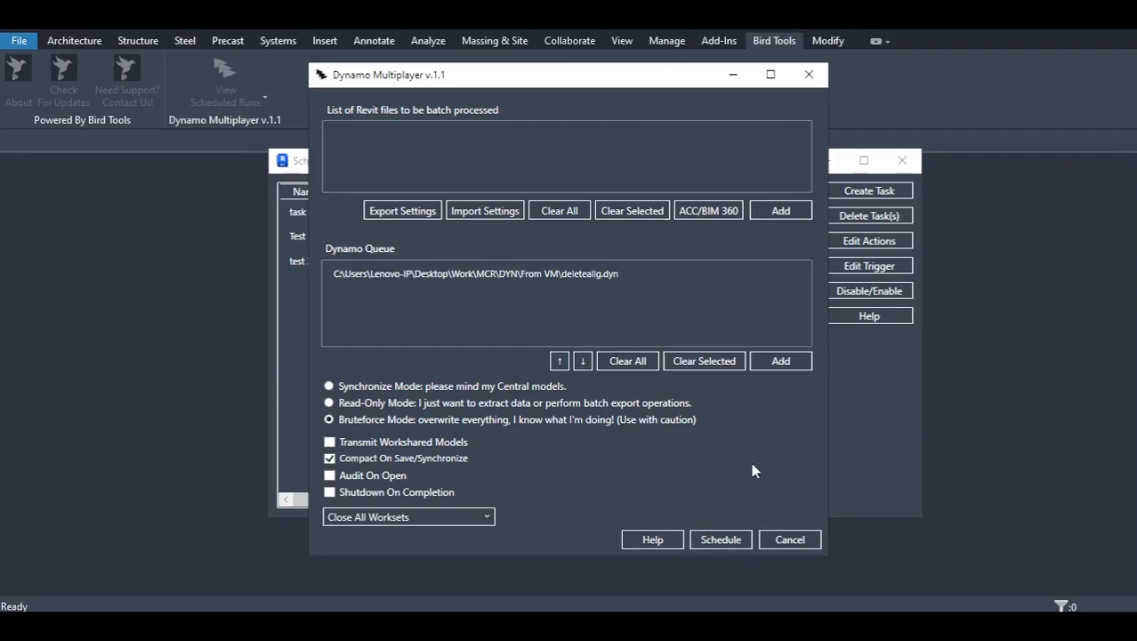
click(785, 541)
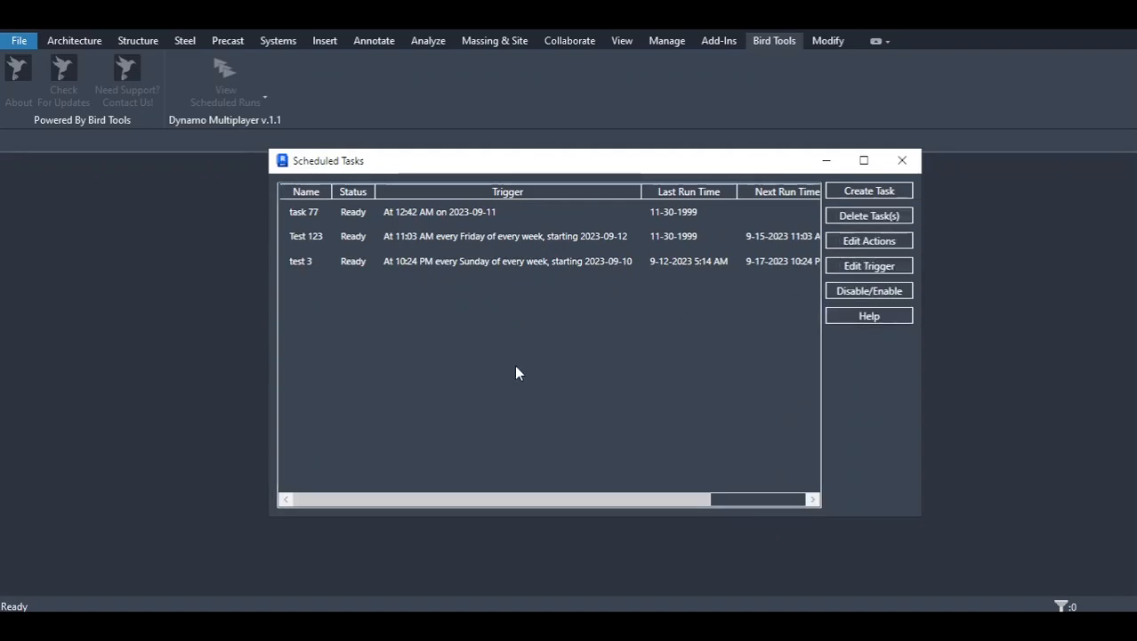
Step: Delete the scheduled tasks task 77 and test 3 together
click(426, 218)
ctrl+click(412, 264)
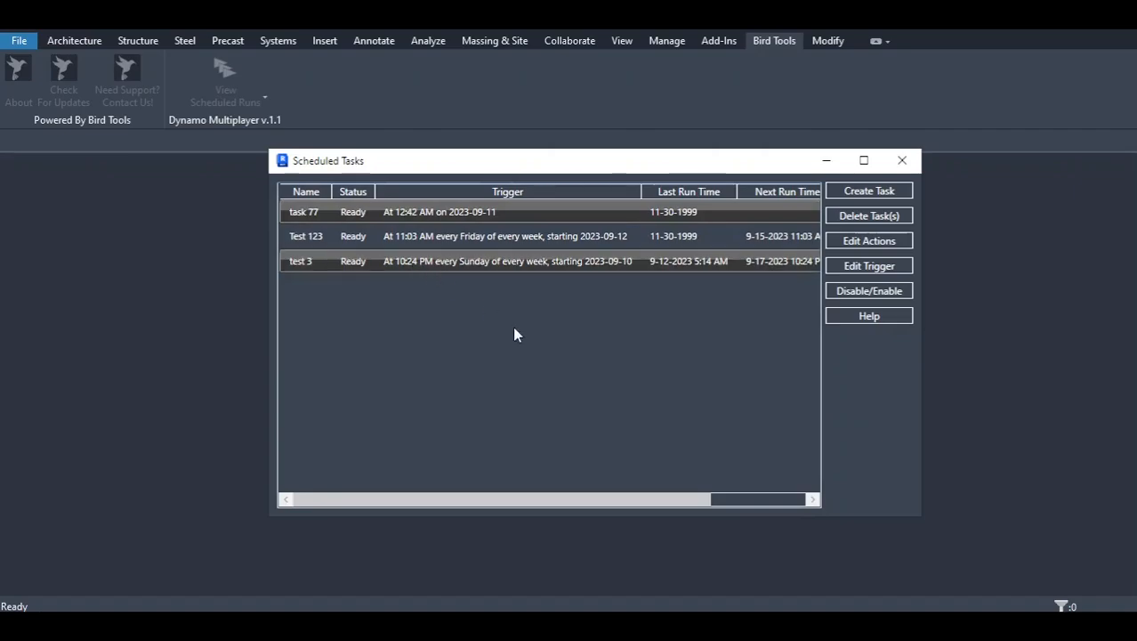
click(862, 217)
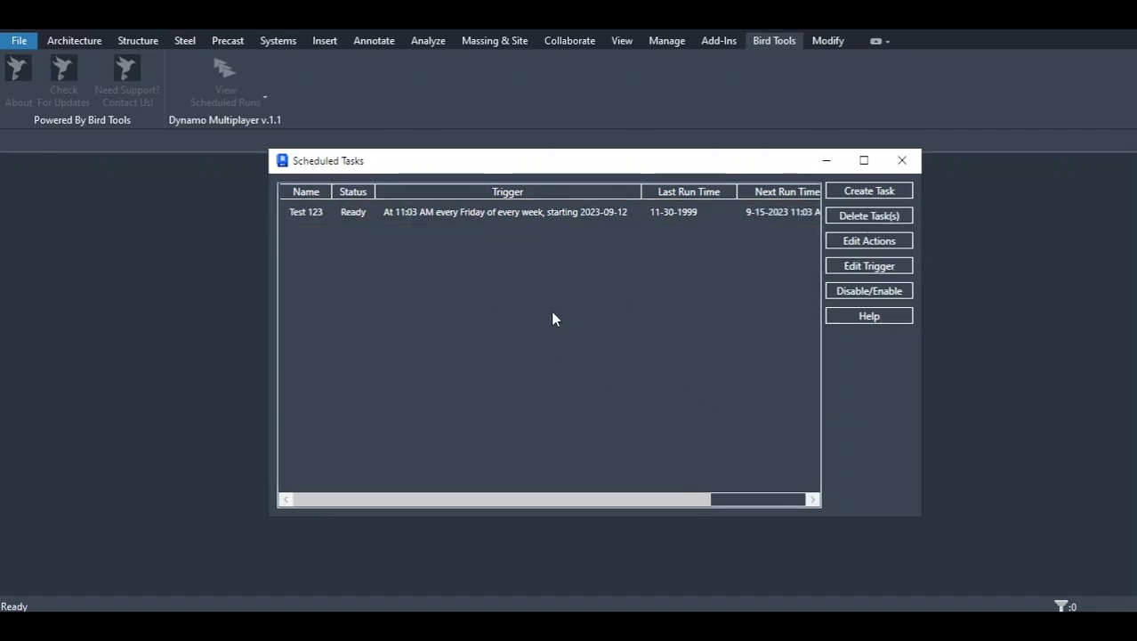
Step: Edit the actions of the Test 123 task to turn off Shutdown On Completion
click(522, 217)
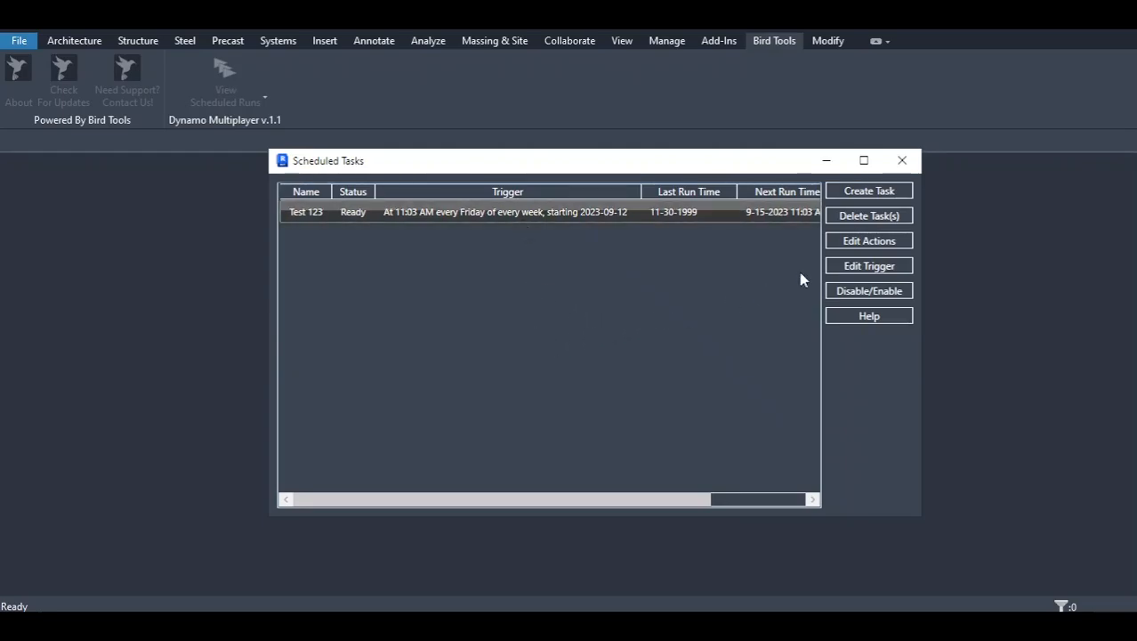
click(860, 242)
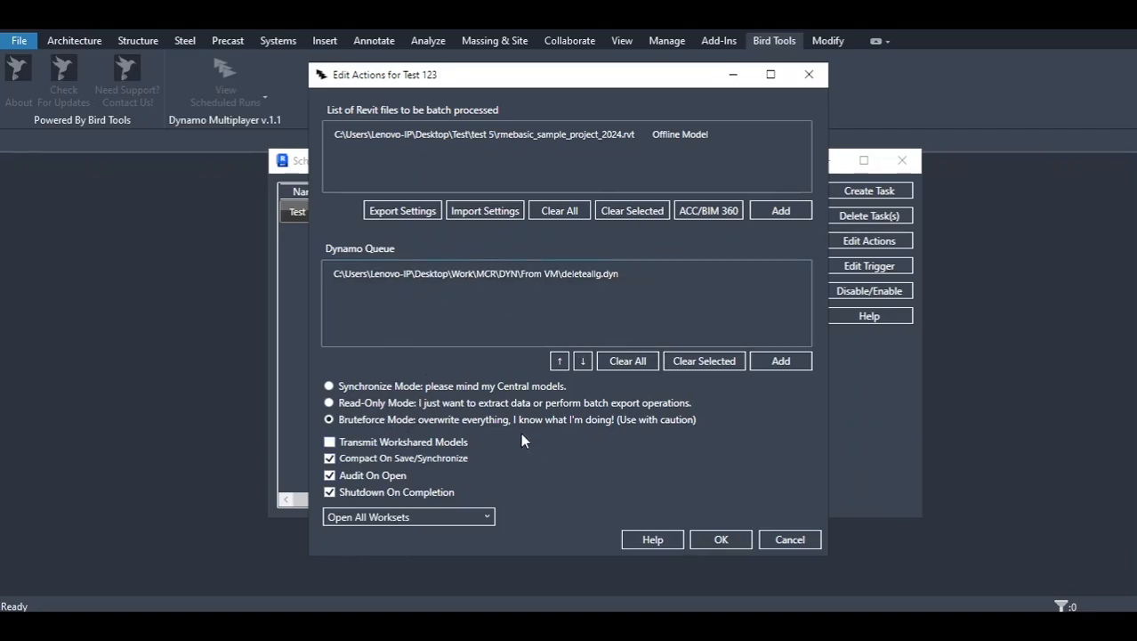
click(398, 497)
click(720, 539)
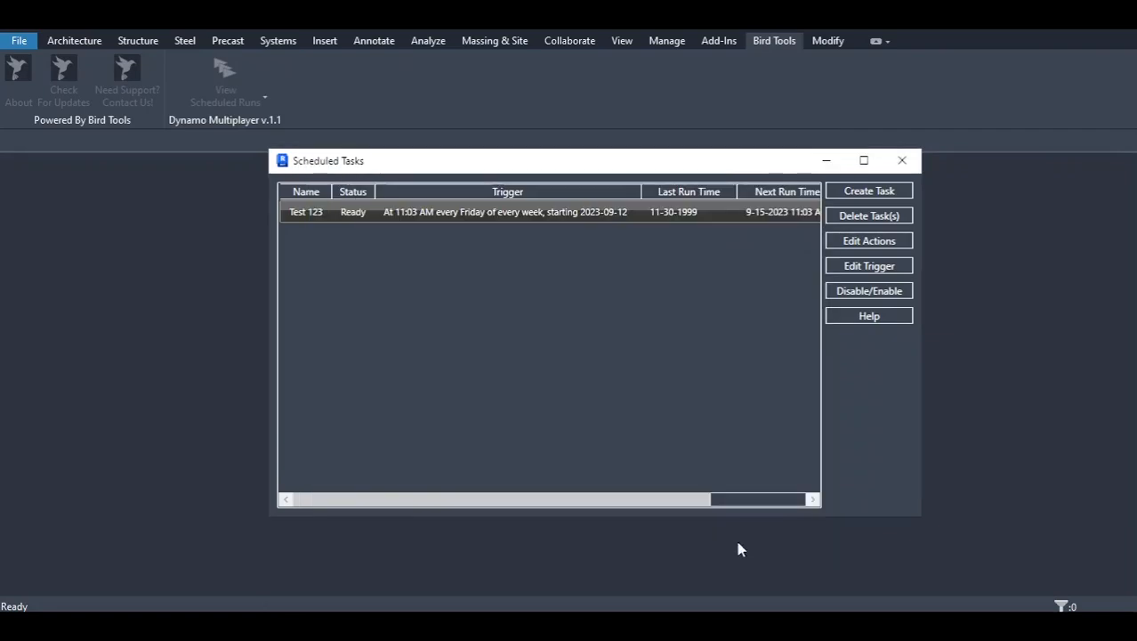
click(866, 294)
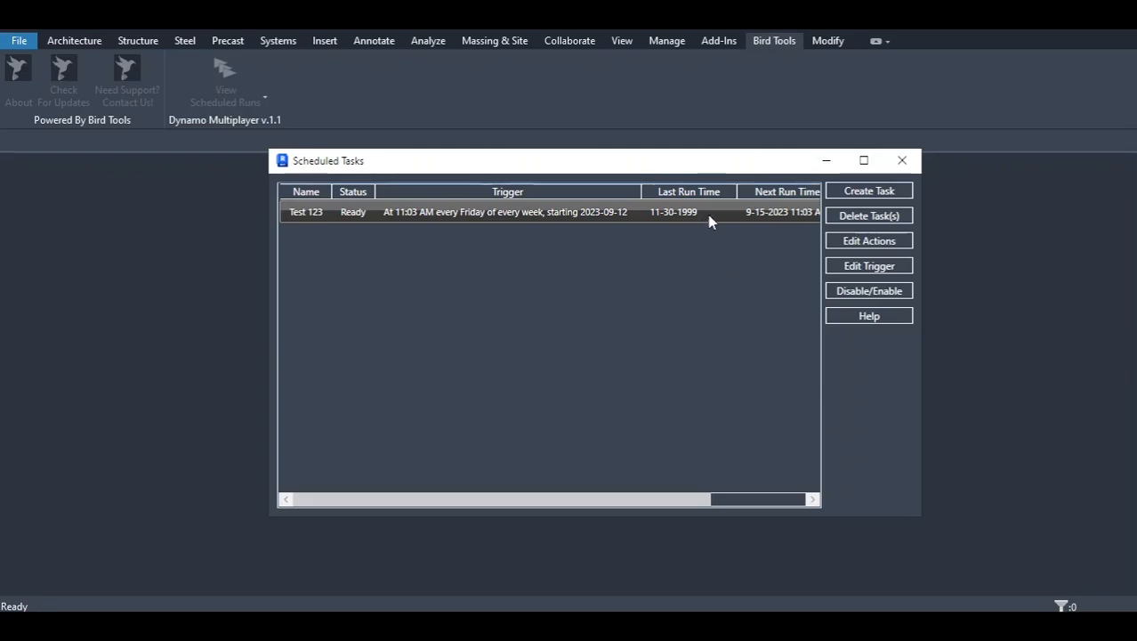
Step: Change the Test 123 trigger to Tuesday only with a start time of 11:07:07 AM, and close the scheduled tasks list
click(878, 265)
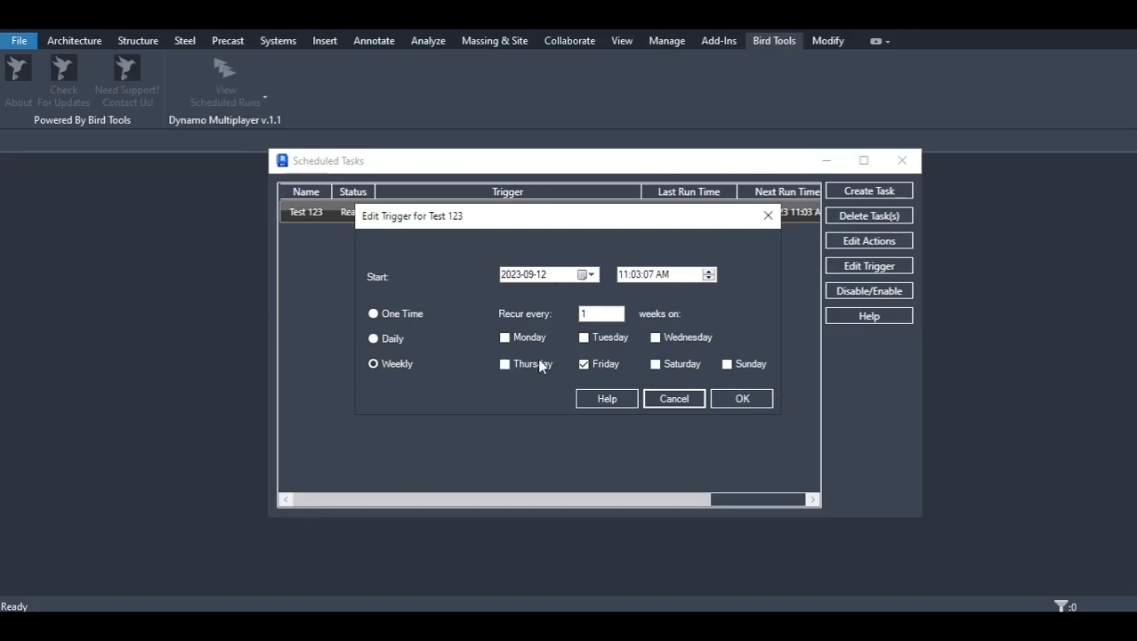
click(583, 337)
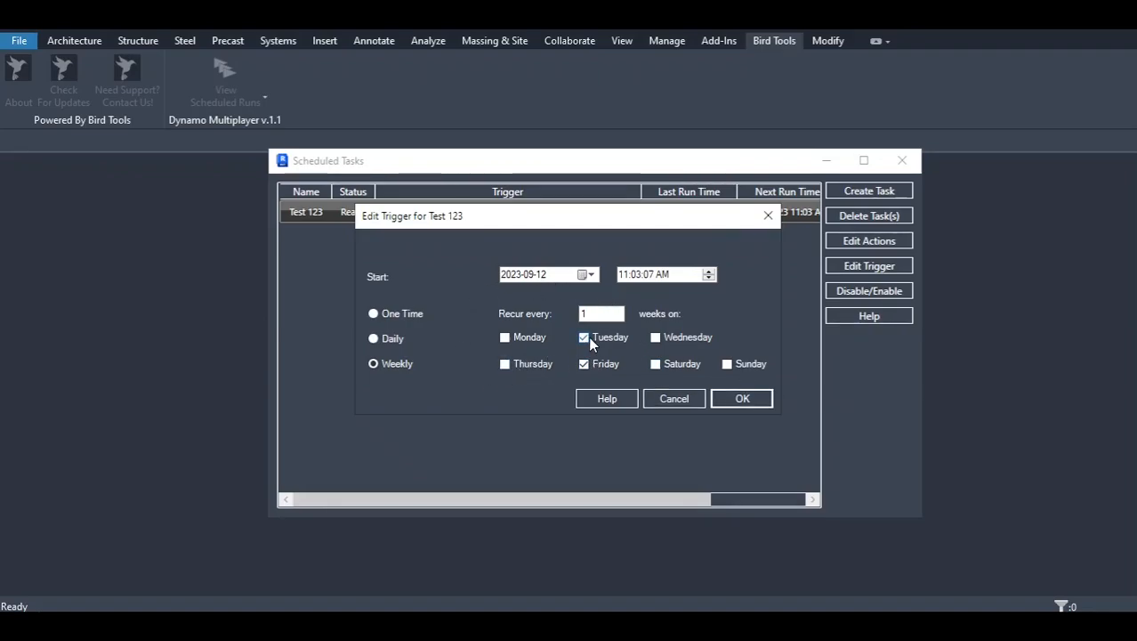
click(583, 364)
click(638, 276)
click(709, 271)
click(711, 271)
click(711, 270)
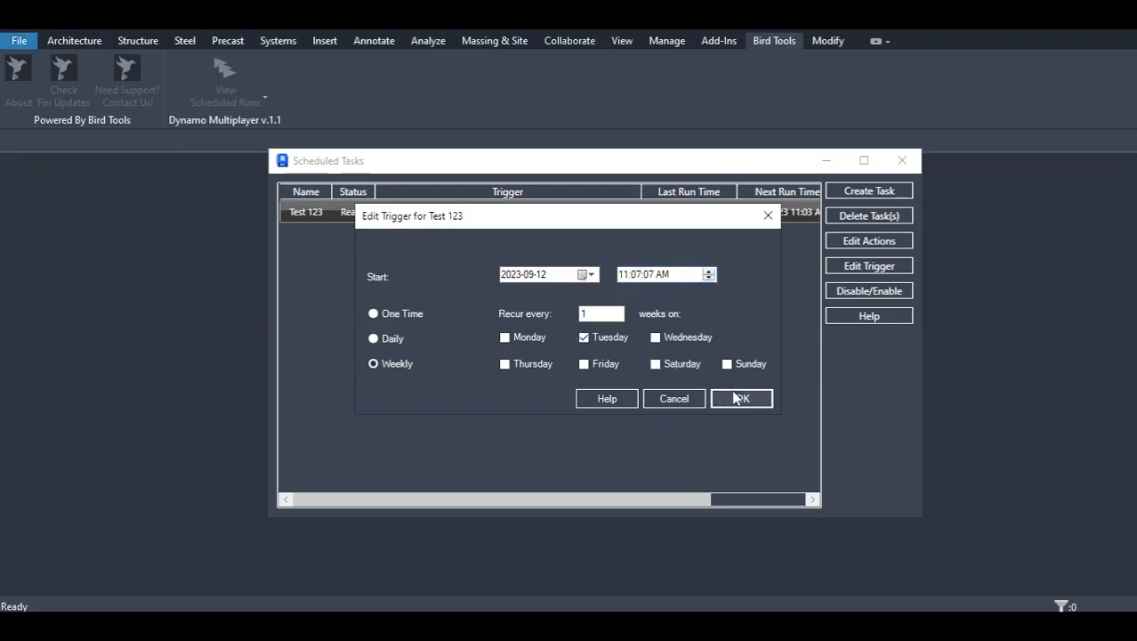
click(735, 398)
click(901, 162)
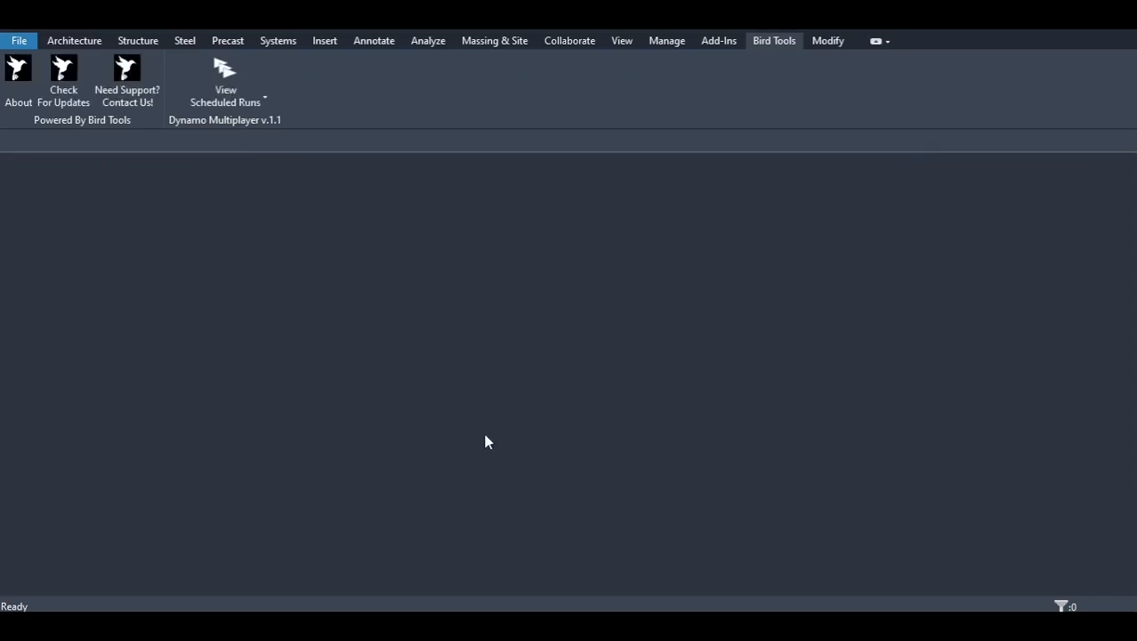
Step: Open the first rme_basic_sample_project model among the recent files
click(1081, 629)
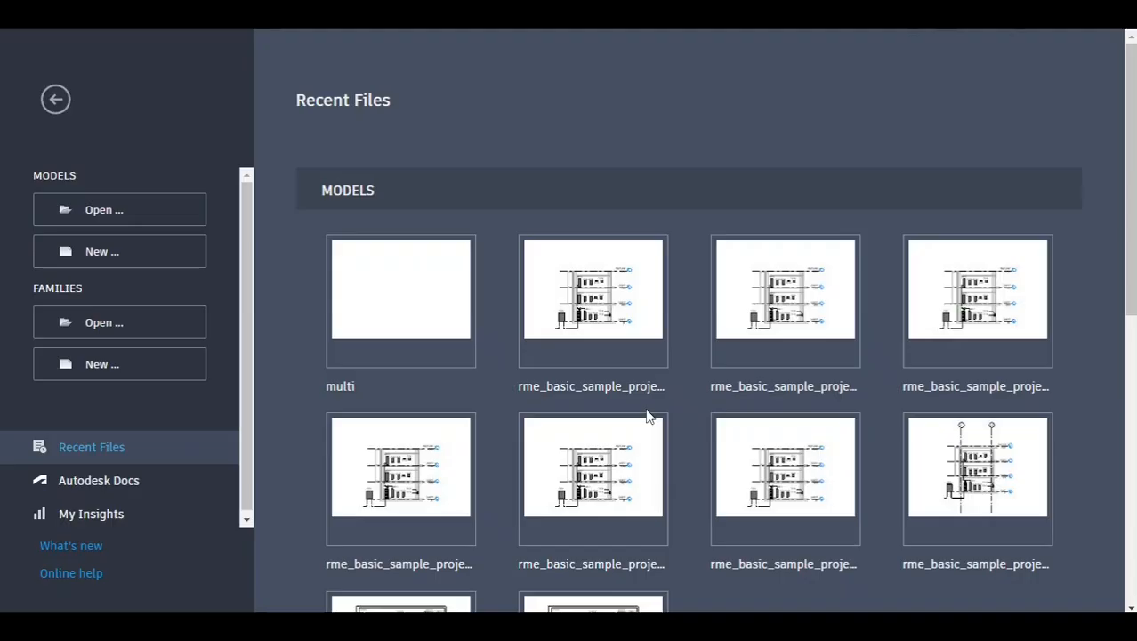
click(598, 332)
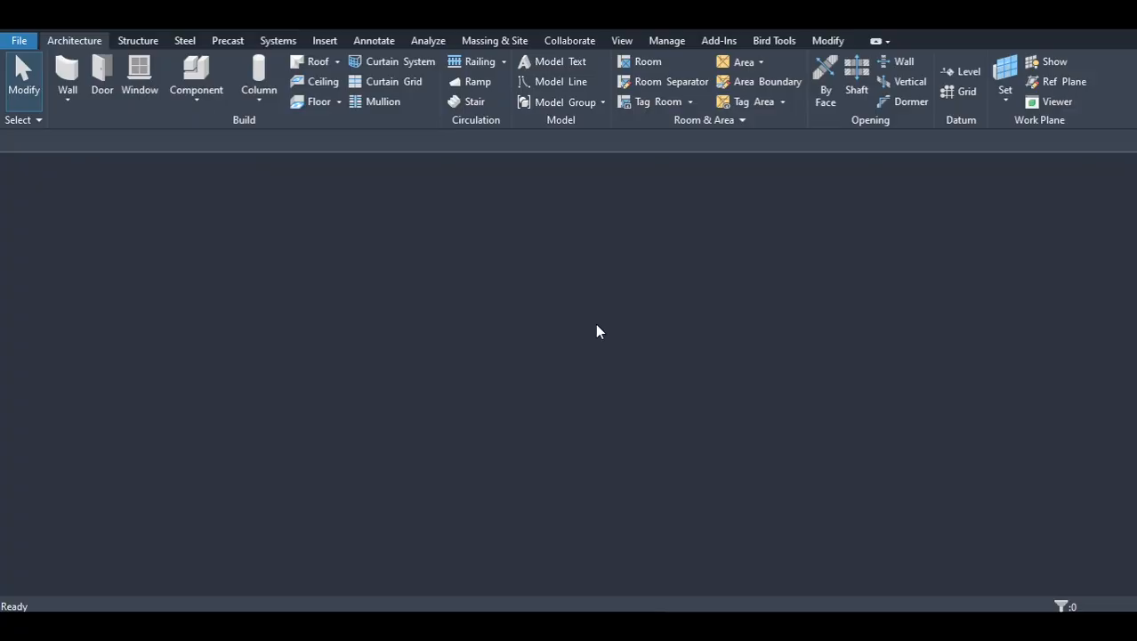